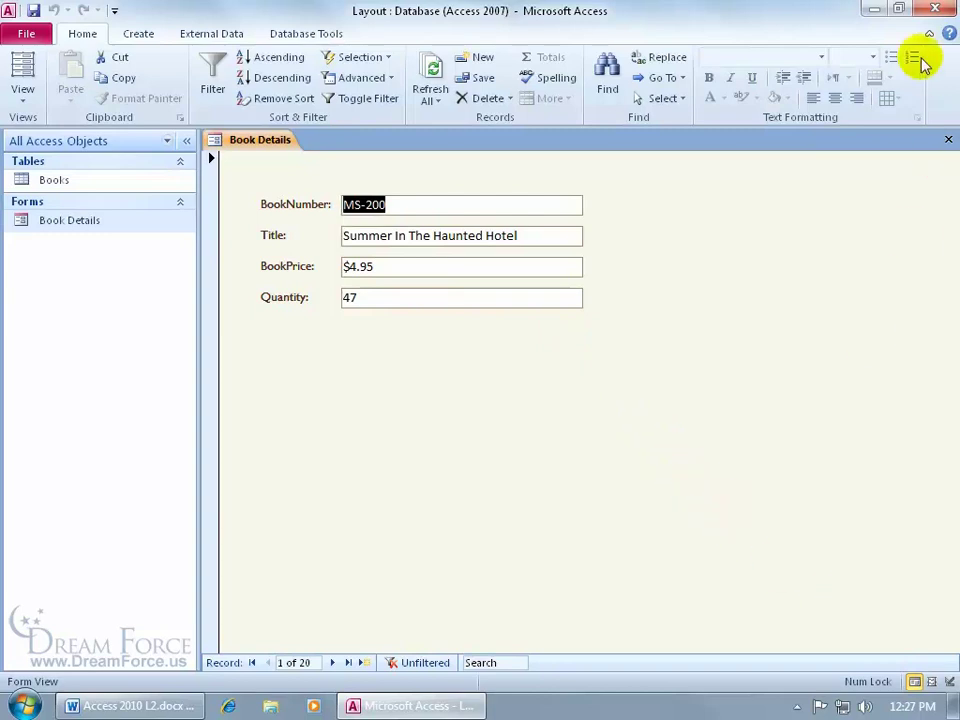
Shrink and resize the Access window, then maximize it to full screen again.
left_click(898, 9)
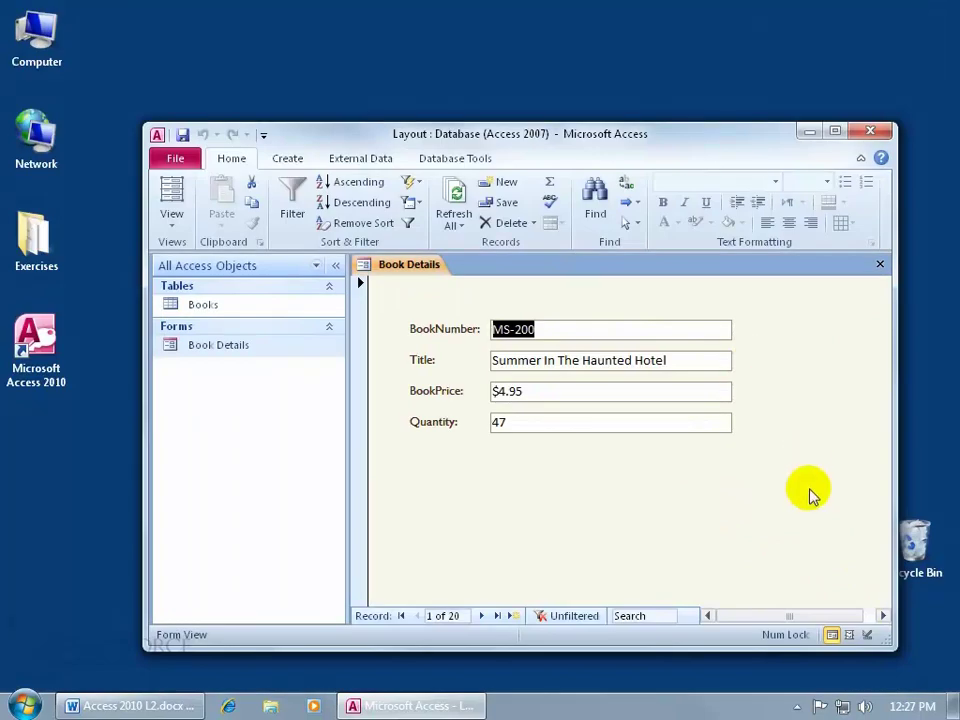
left_click_drag(883, 634, 857, 622)
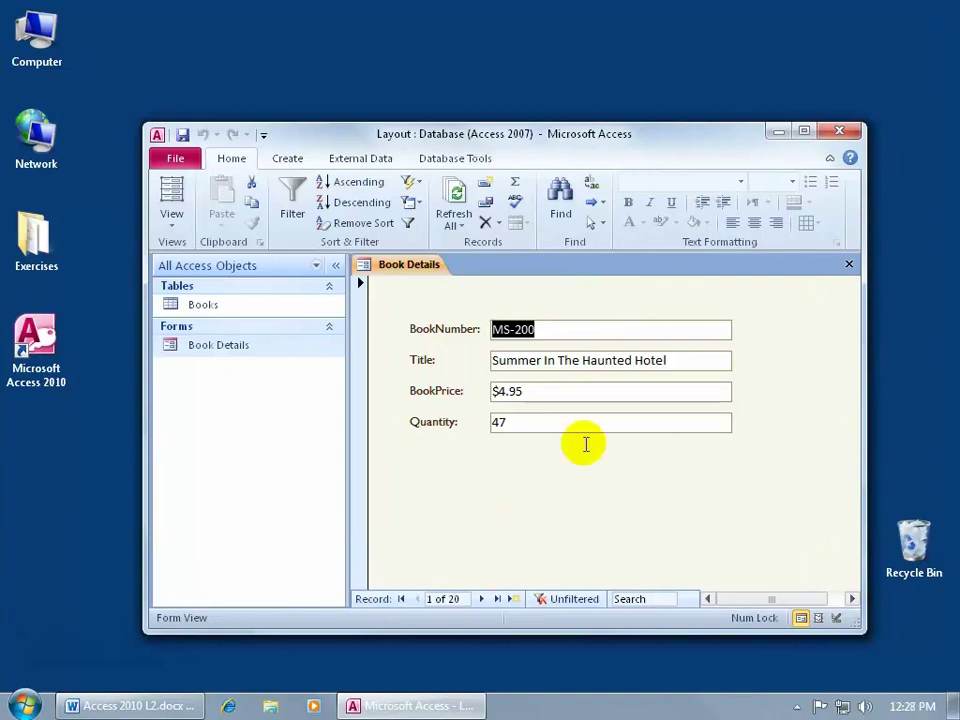
left_click(803, 131)
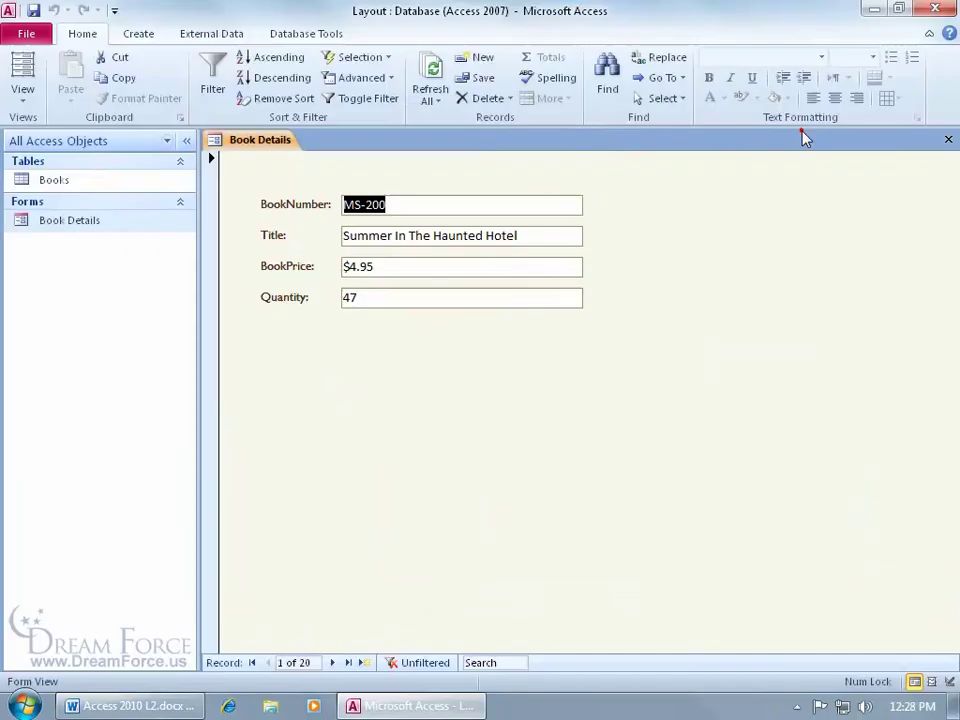
Put the Book Details form into Design View and pick the Button control.
right_click(284, 180)
left_click(318, 227)
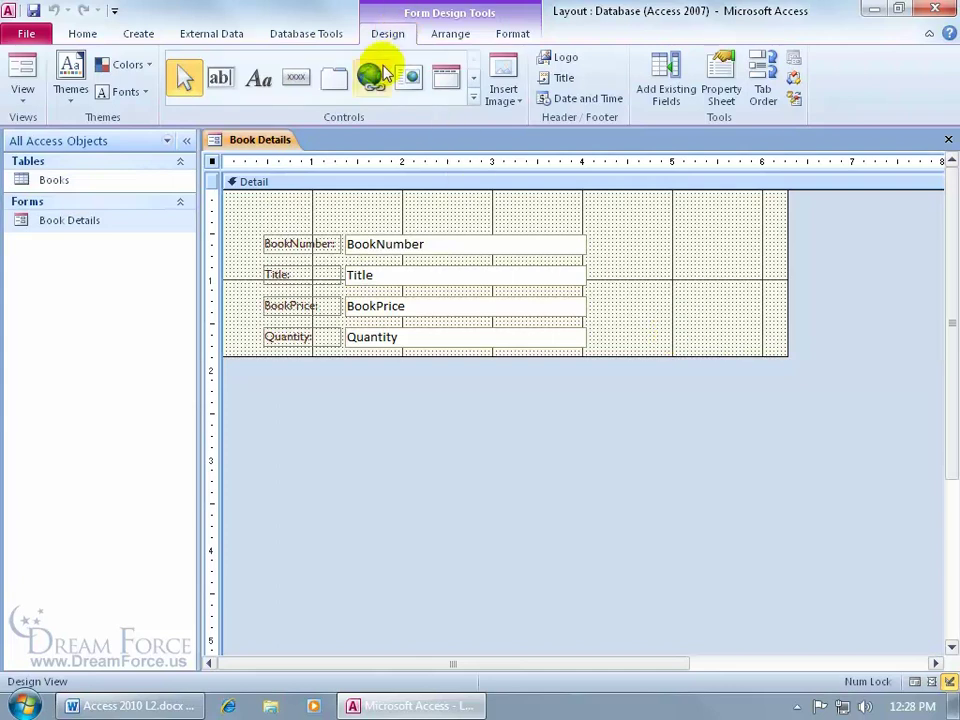
left_click(296, 80)
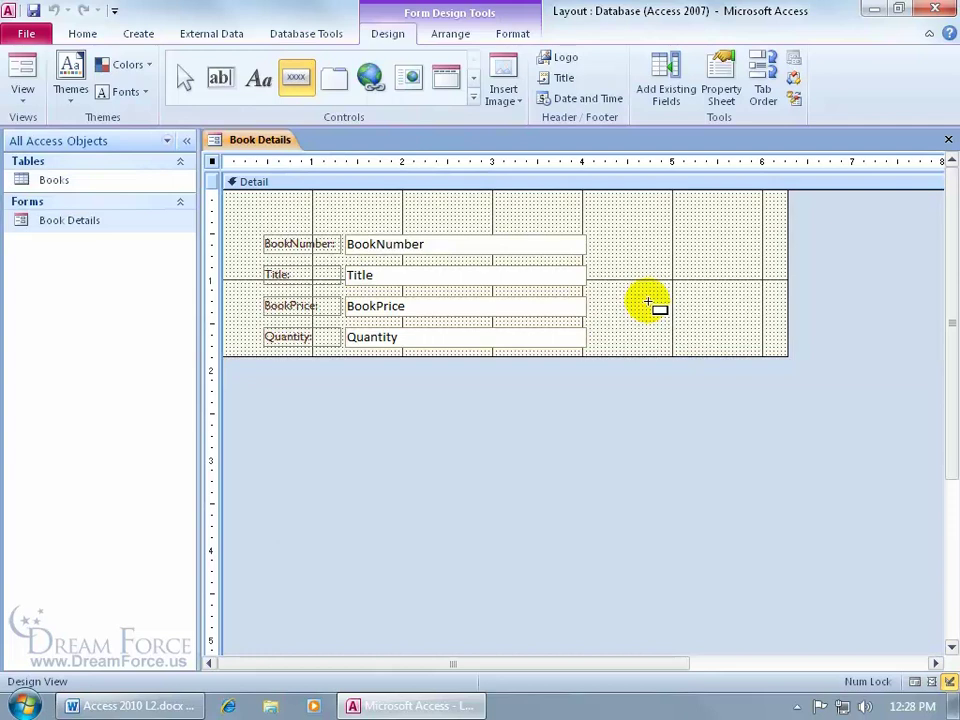
Place a Close Form button beside BookPrice, captioned 'Close' and named 'CloseB'.
left_click(648, 302)
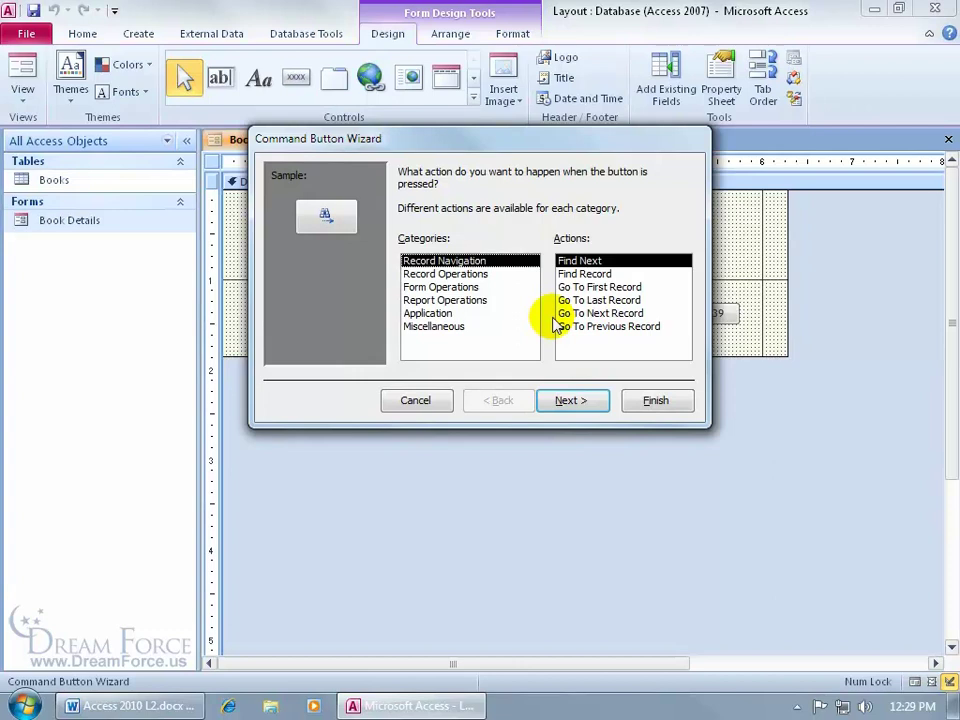
left_click(460, 288)
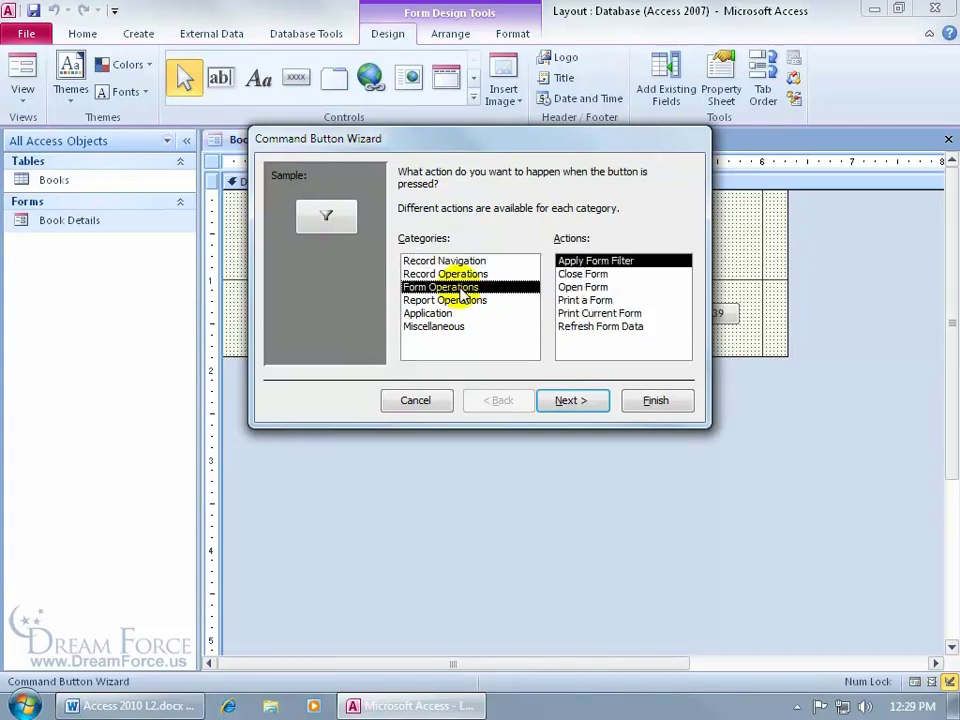
left_click(585, 274)
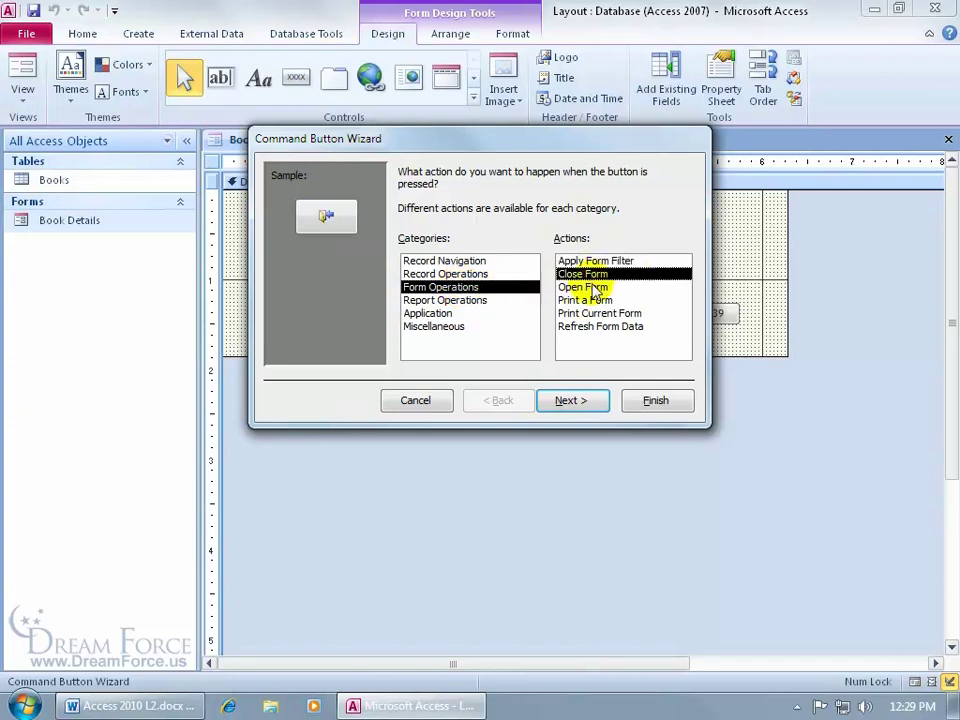
left_click(575, 402)
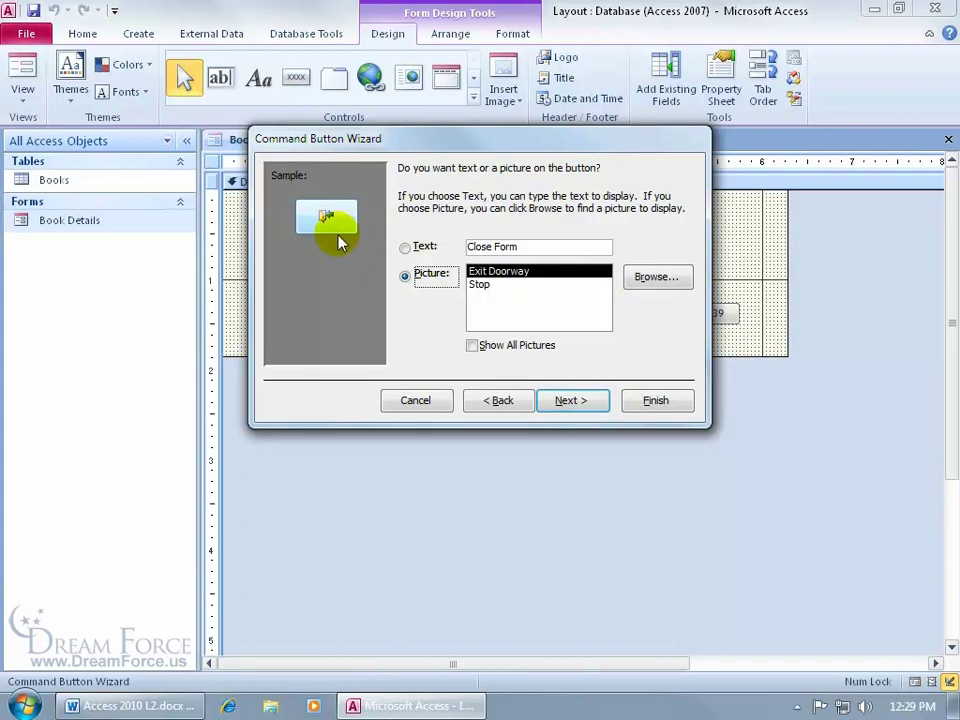
left_click(405, 248)
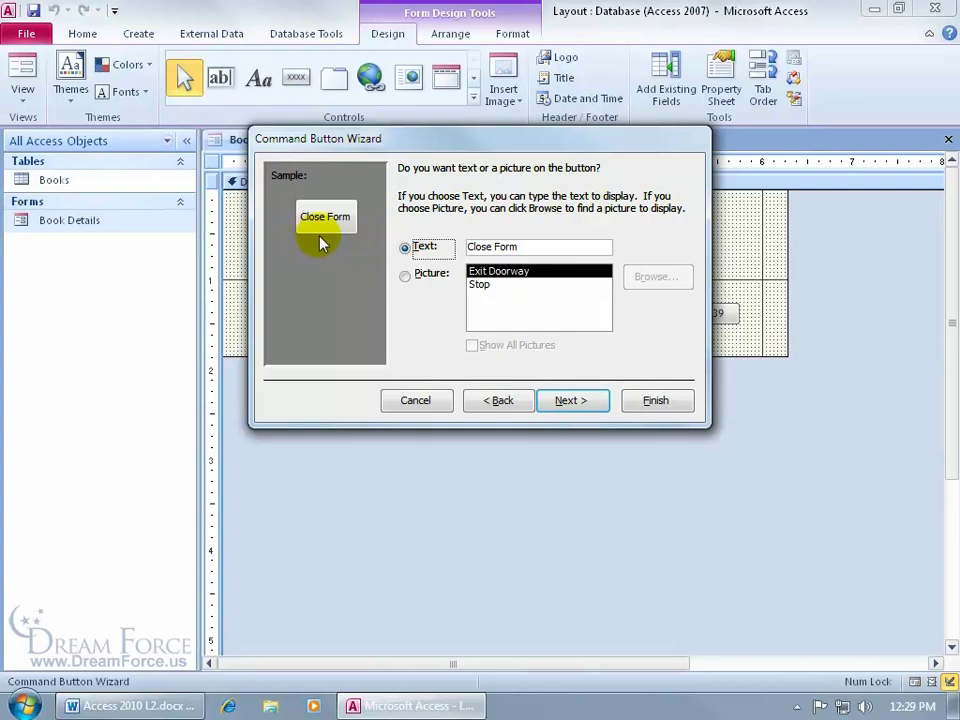
left_click(488, 246)
key("BackSpace")
key("BackSpace")
key("BackSpace")
key("BackSpace")
key("BackSpace")
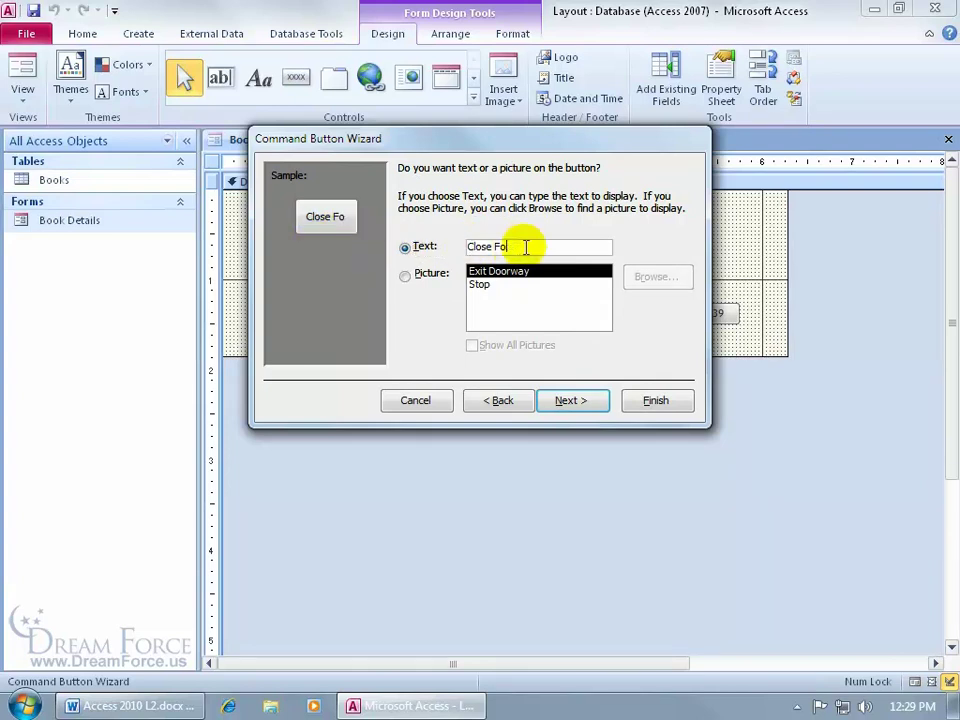
left_click(578, 399)
type("CloseB")
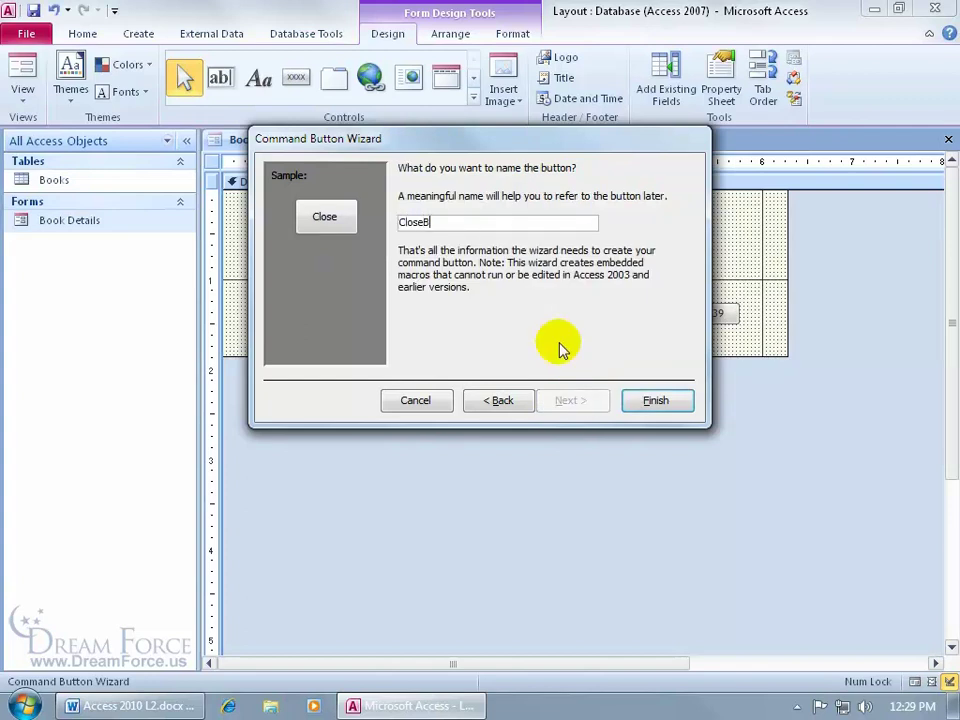
left_click(643, 402)
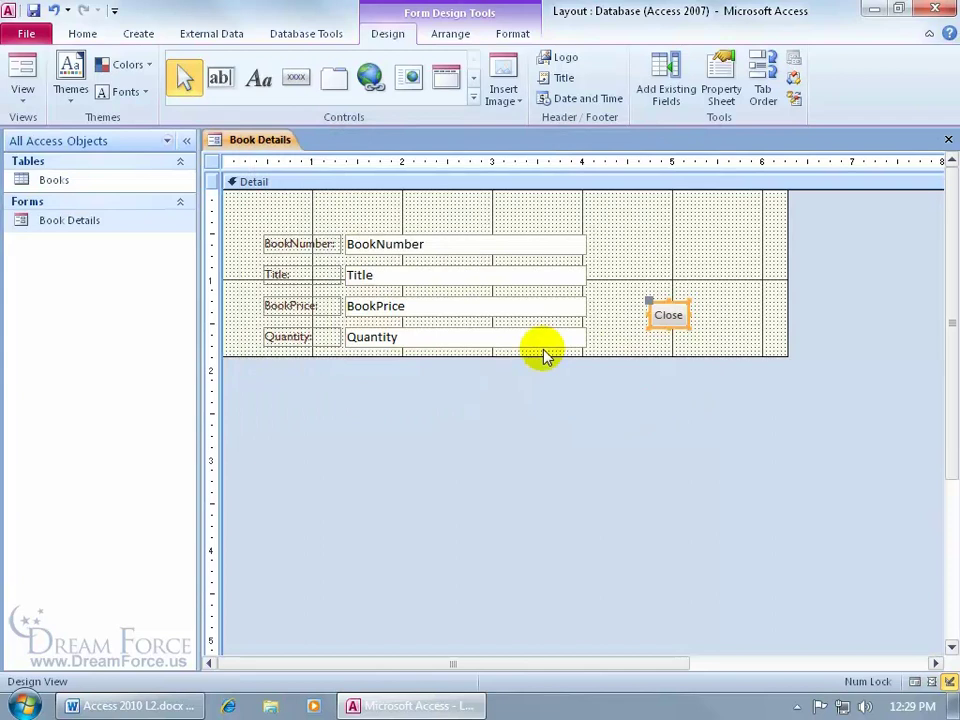
Switch Book Details to Form View to see record 1 with the new Close button.
right_click(273, 150)
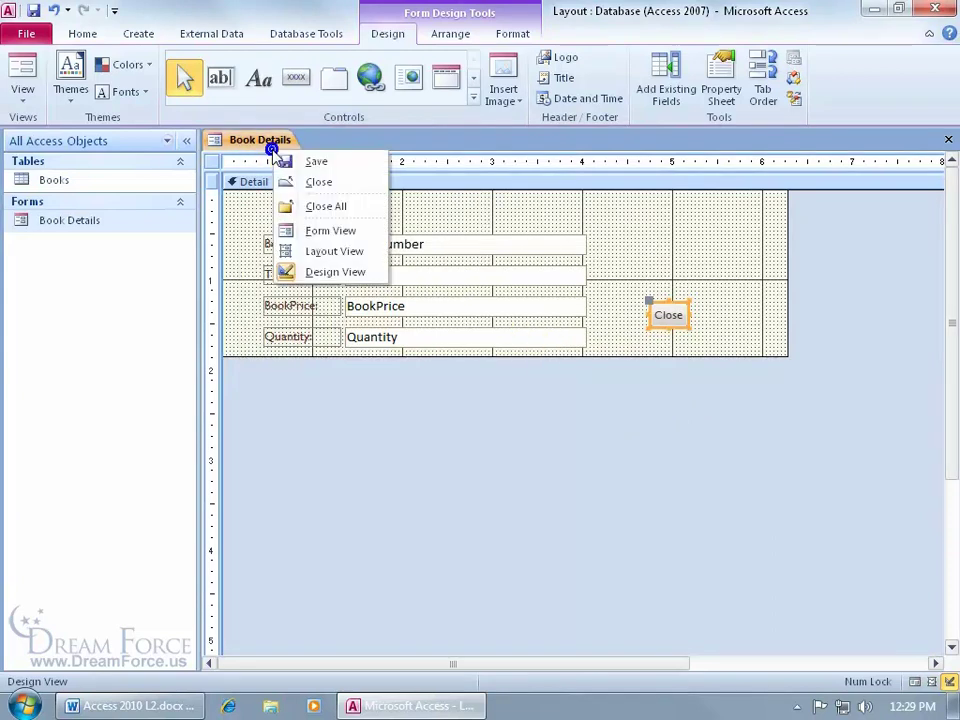
left_click(306, 229)
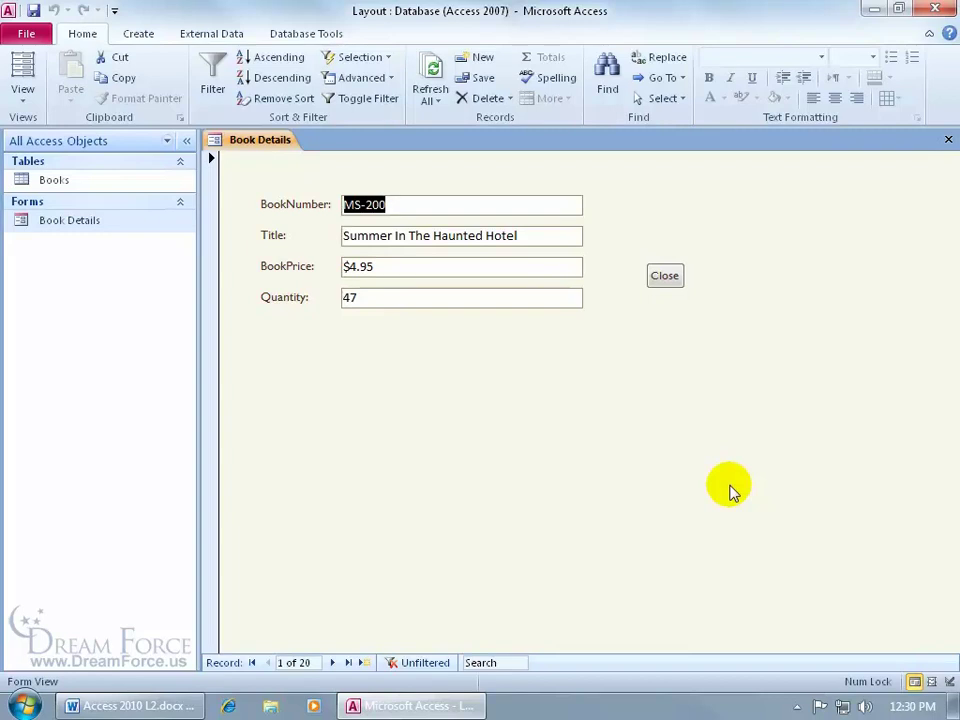
In Design View, anchor the Close button Bottom Right, then check it in Form View.
right_click(541, 341)
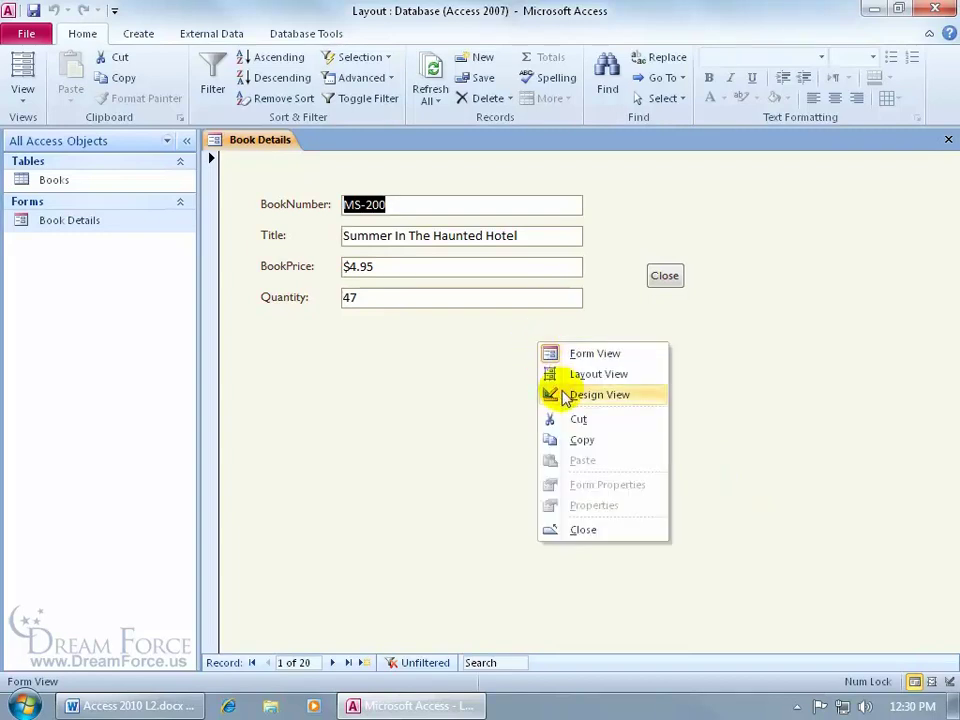
left_click(565, 395)
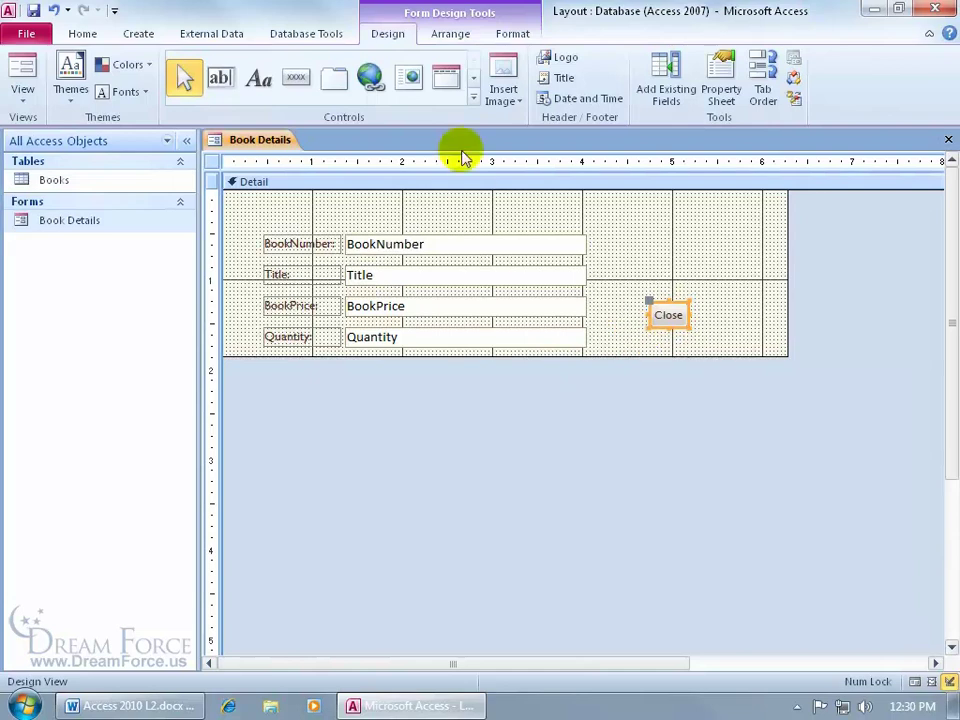
left_click(455, 34)
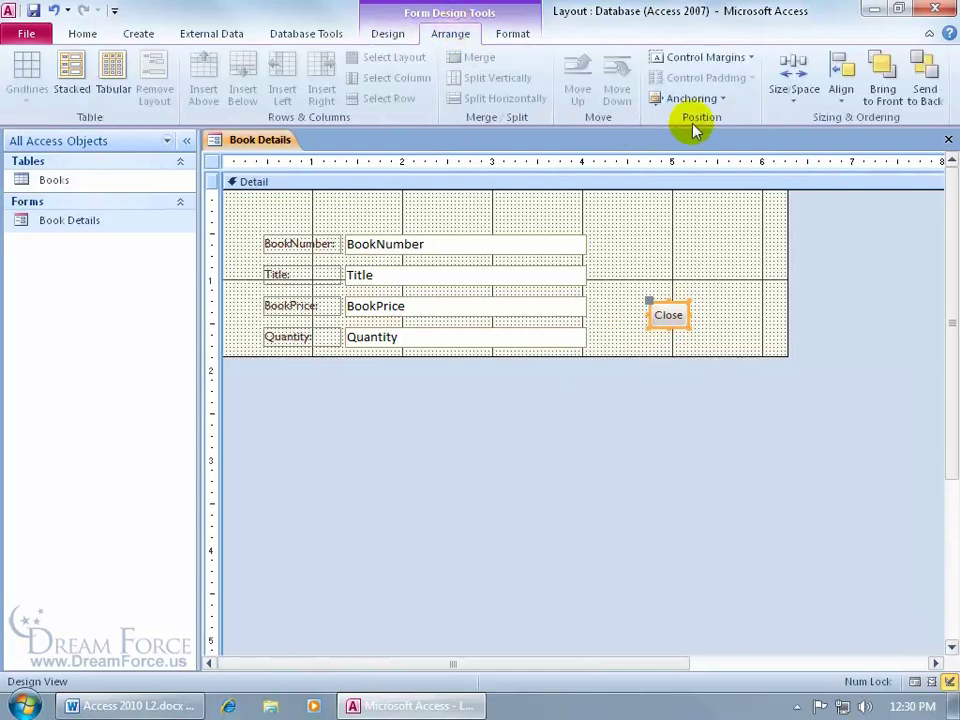
left_click(721, 100)
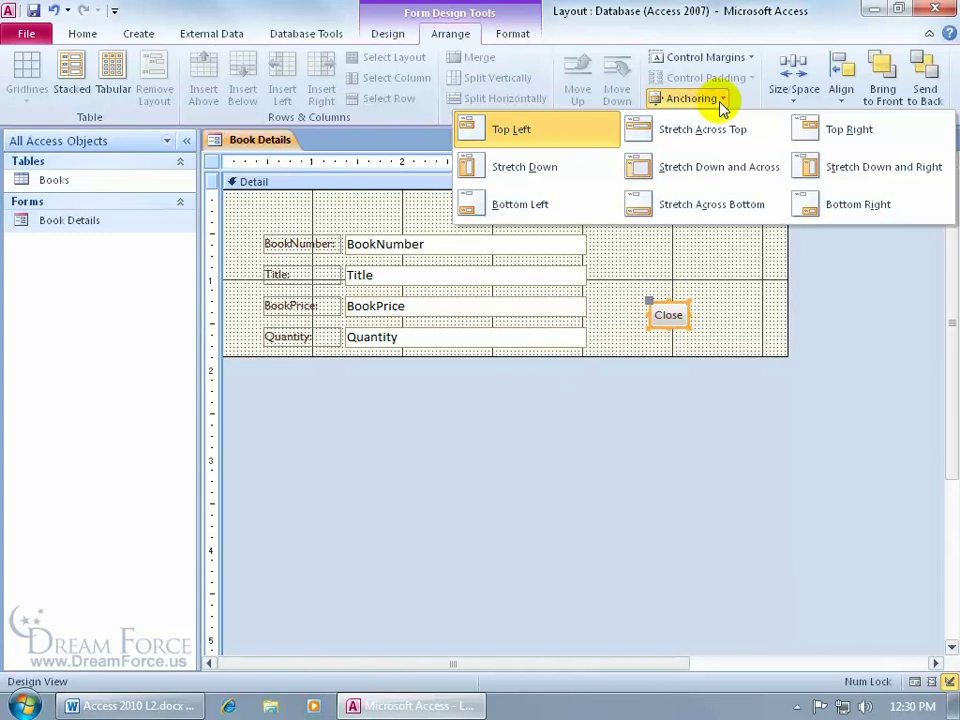
left_click(822, 207)
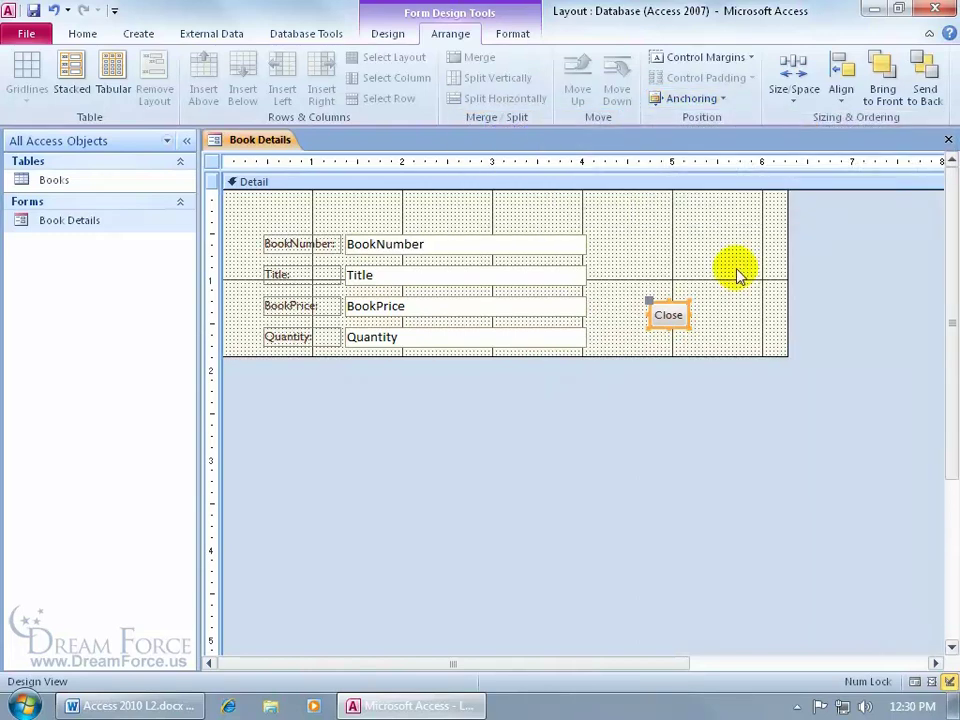
right_click(258, 141)
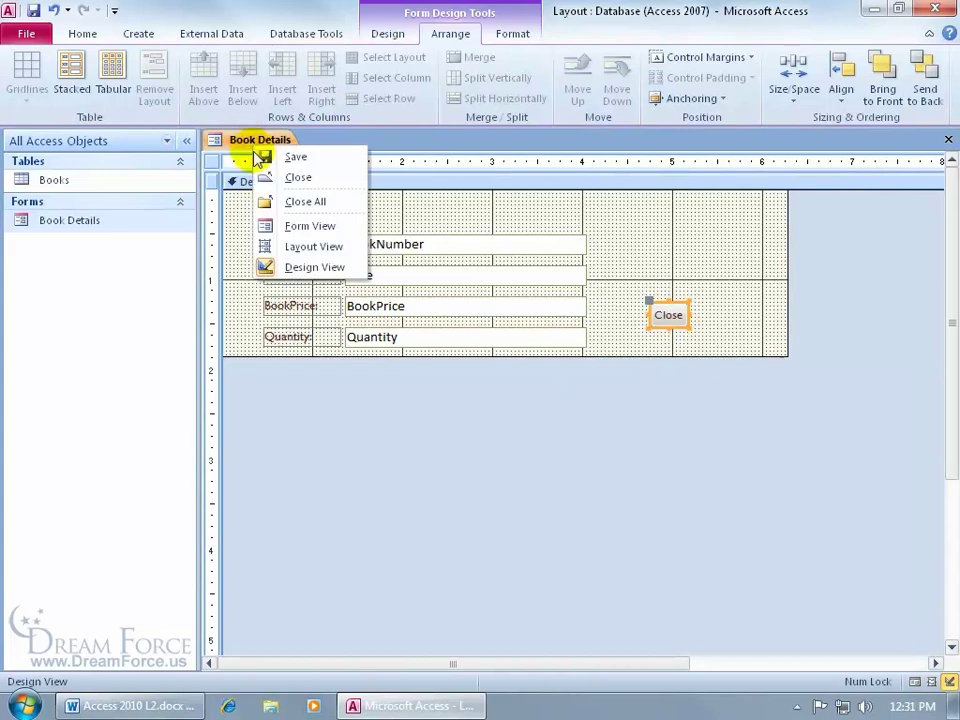
left_click(290, 228)
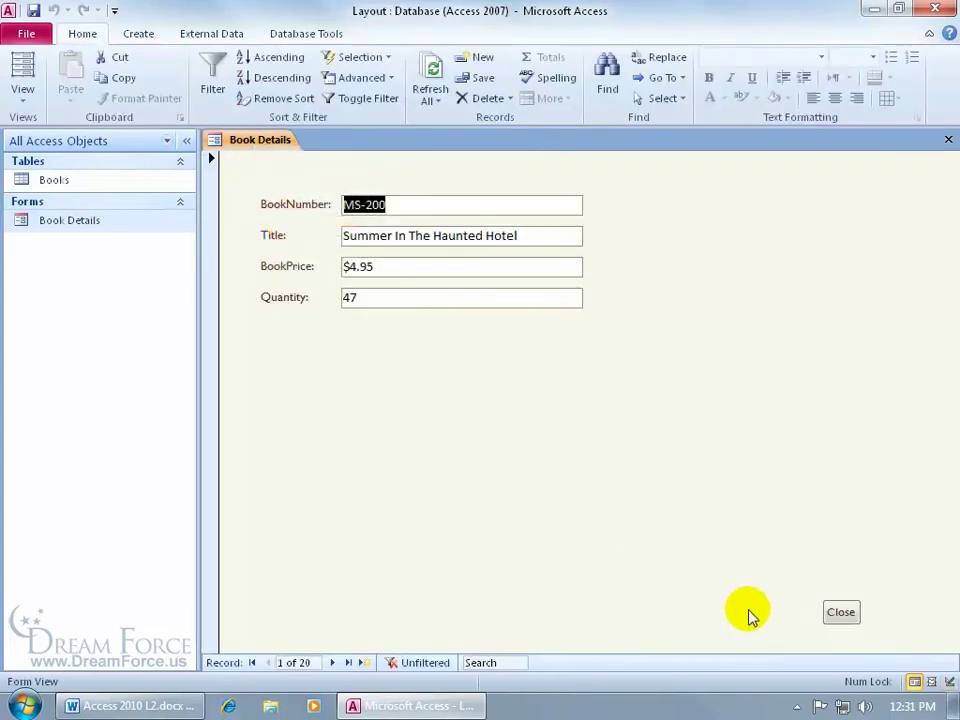
left_click(898, 9)
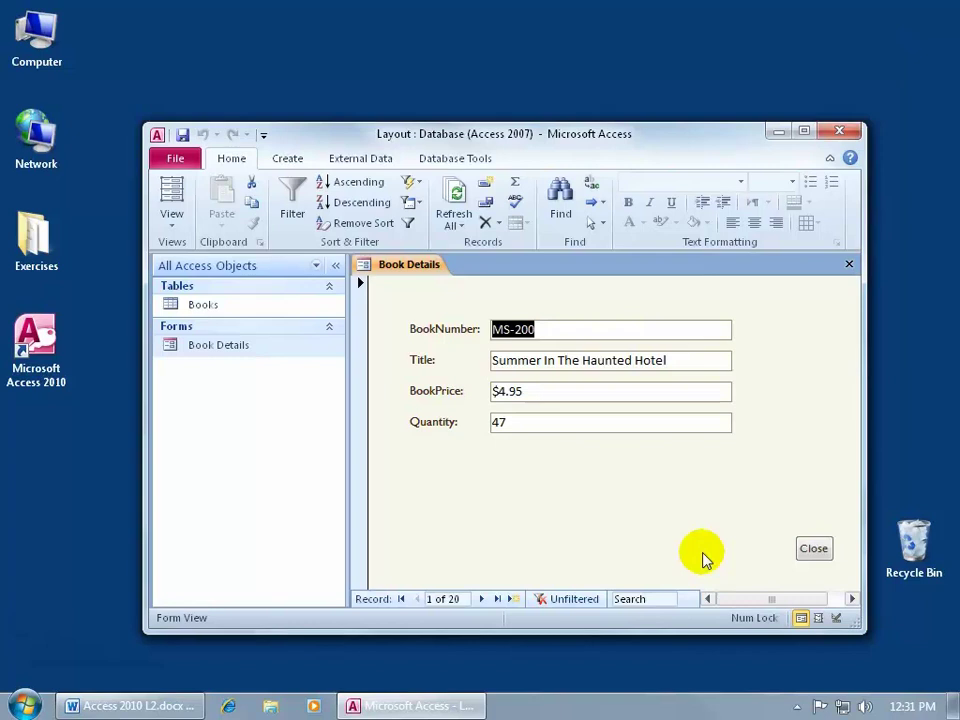
left_click(804, 132)
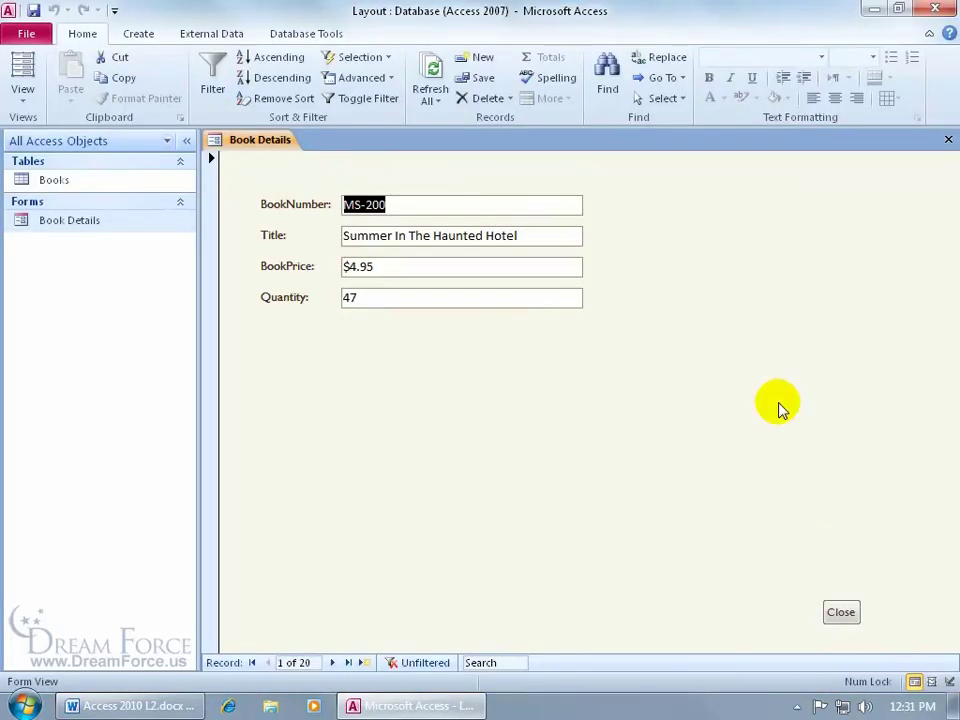
Make the Detail section much taller and wider in Design View, then return to Form View.
right_click(282, 347)
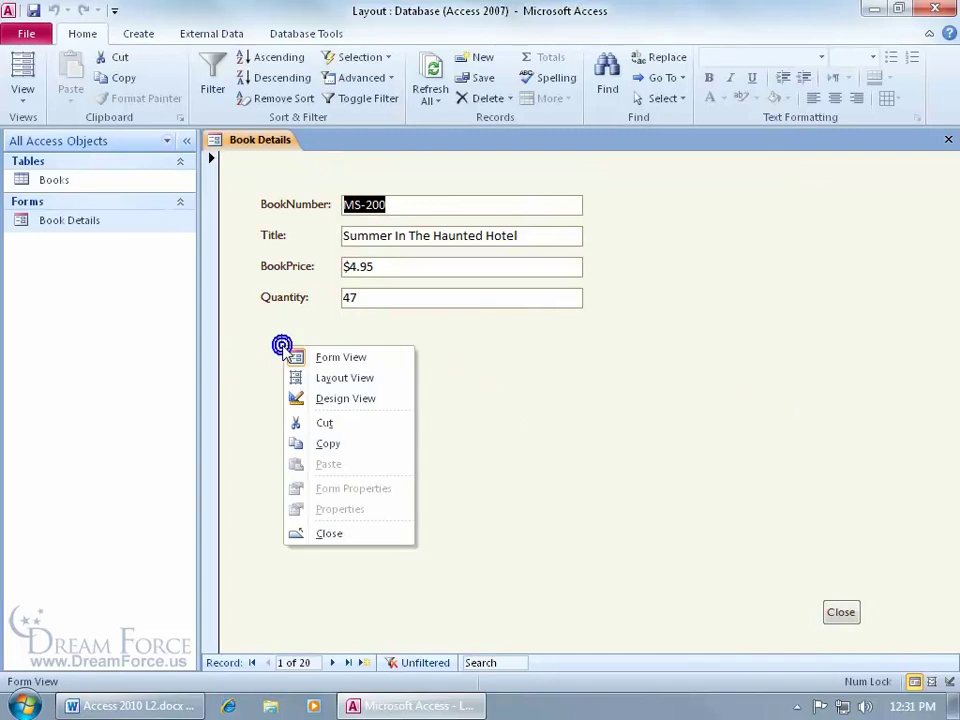
left_click(318, 399)
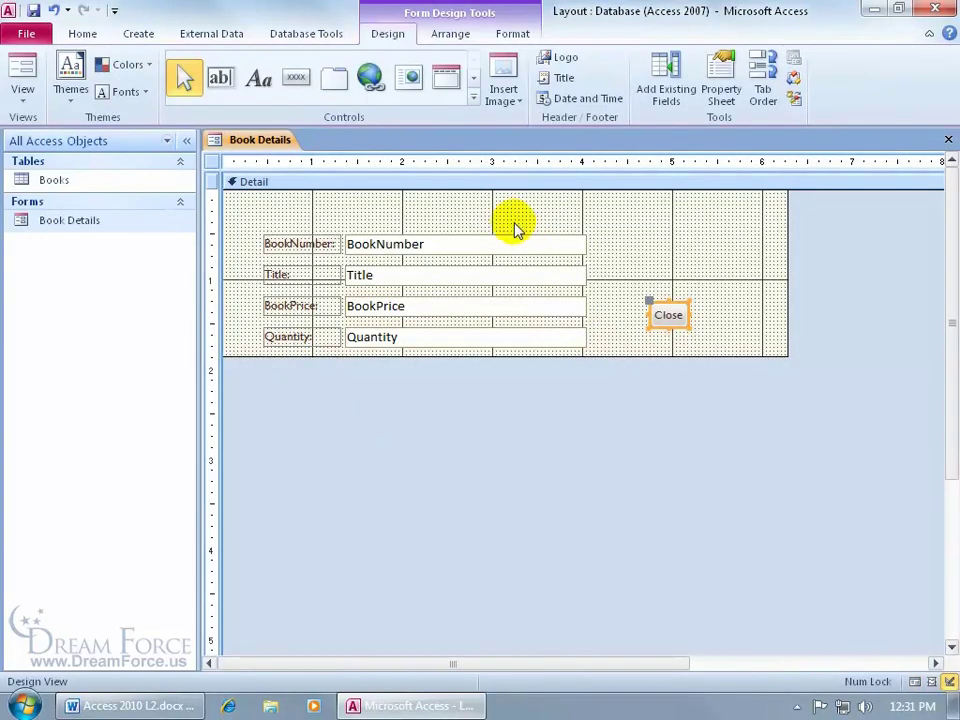
left_click_drag(615, 356, 617, 594)
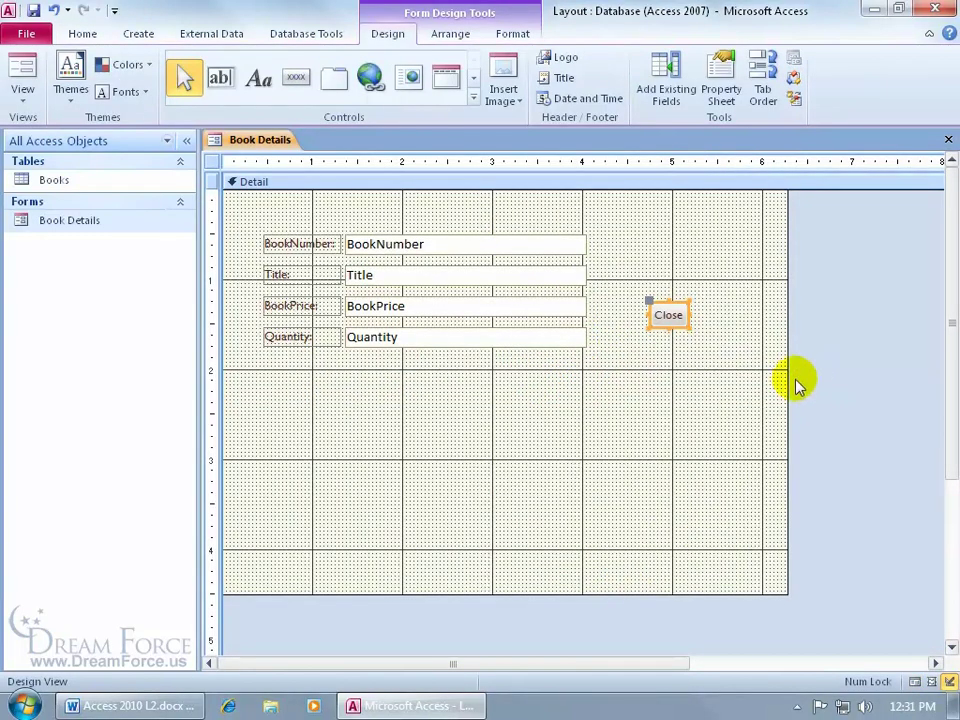
left_click_drag(789, 373, 953, 373)
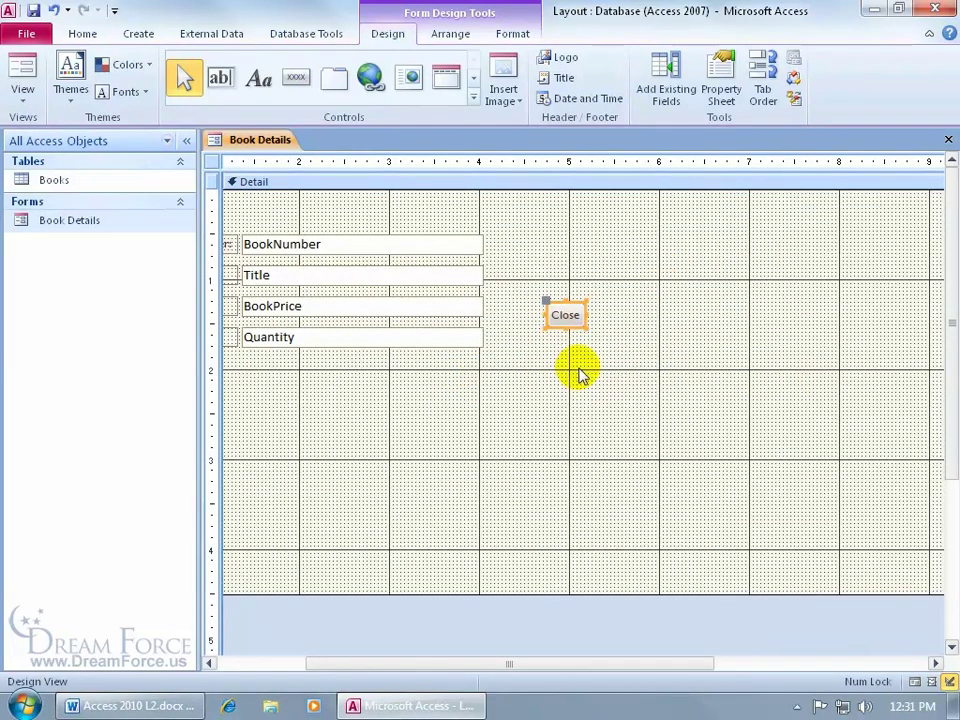
right_click(260, 145)
left_click(318, 230)
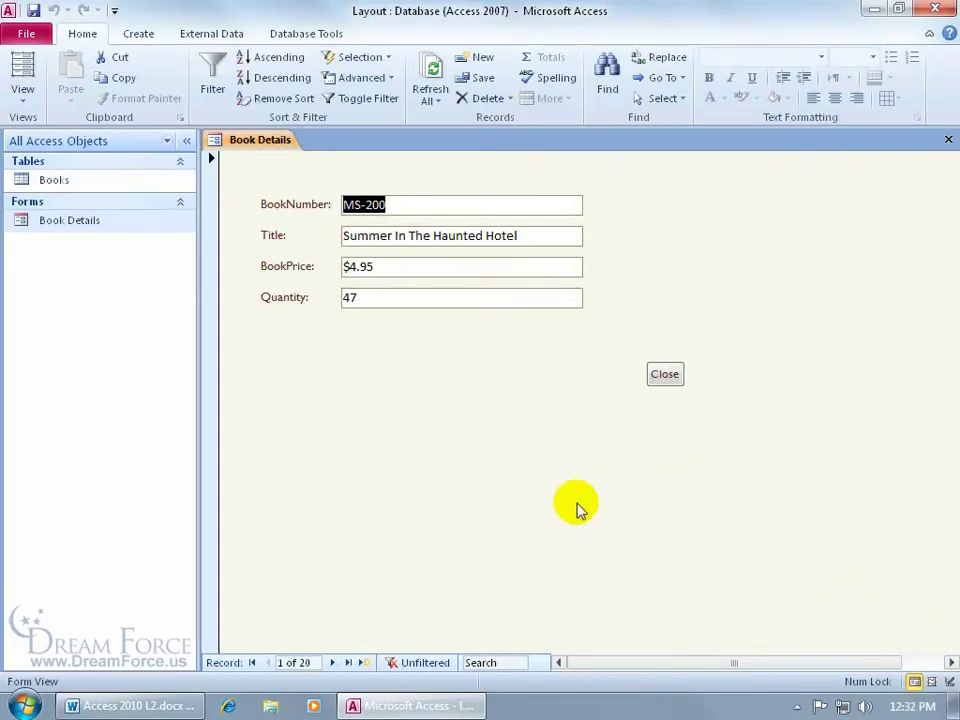
Shrink the Detail section to fit the fields, then check Close sits bottom-right in Form View.
right_click(431, 426)
left_click(464, 480)
left_click_drag(669, 592, 645, 352)
left_click_drag(503, 665, 686, 671)
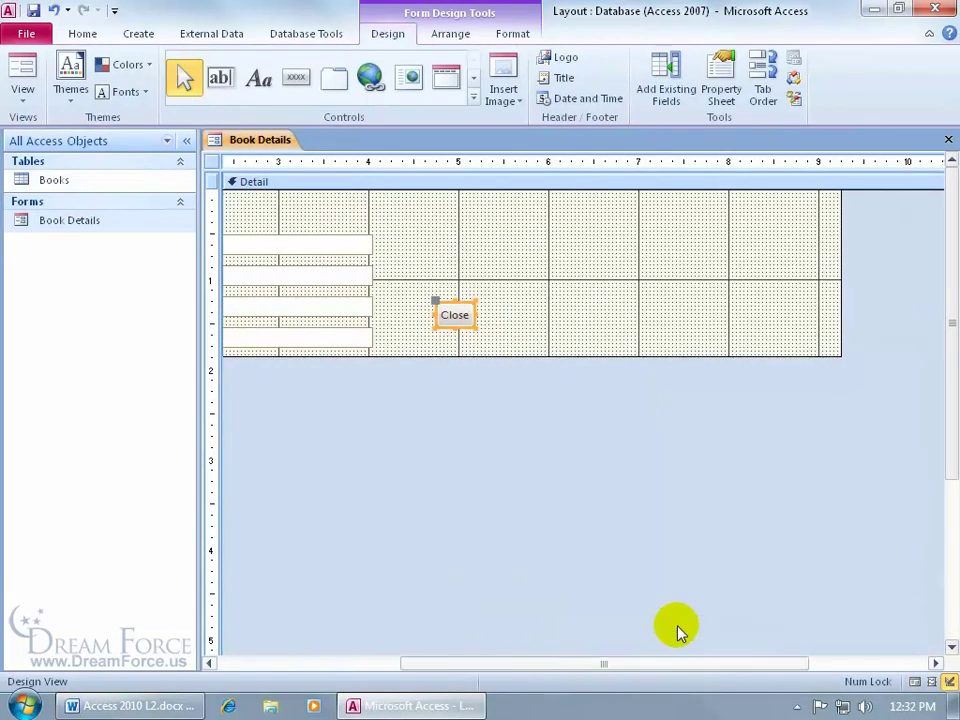
left_click_drag(842, 314, 468, 315)
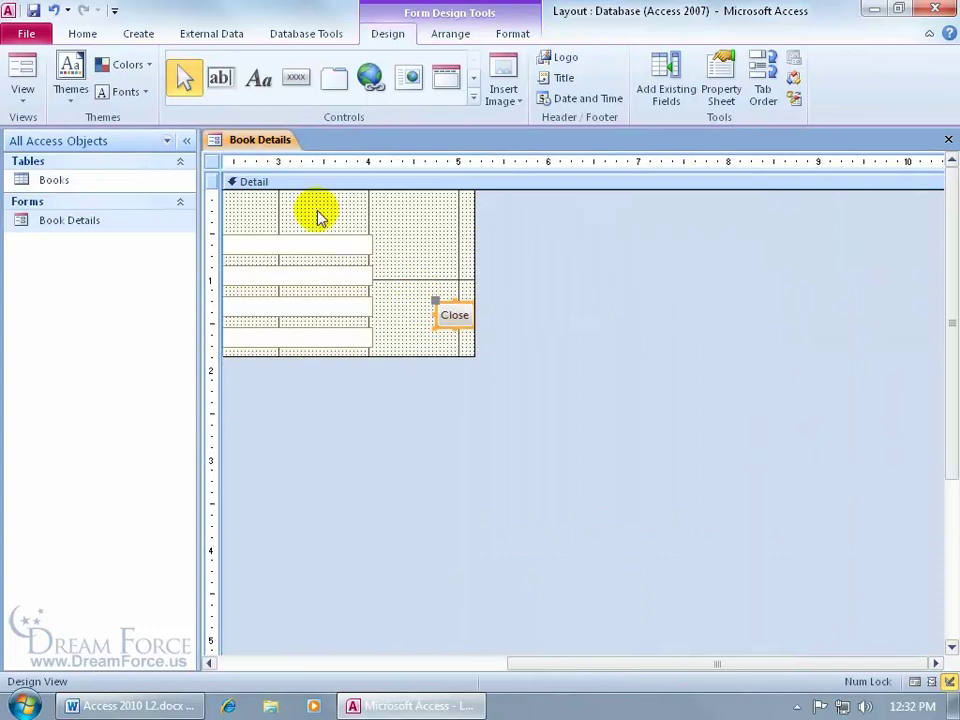
right_click(262, 140)
left_click(305, 227)
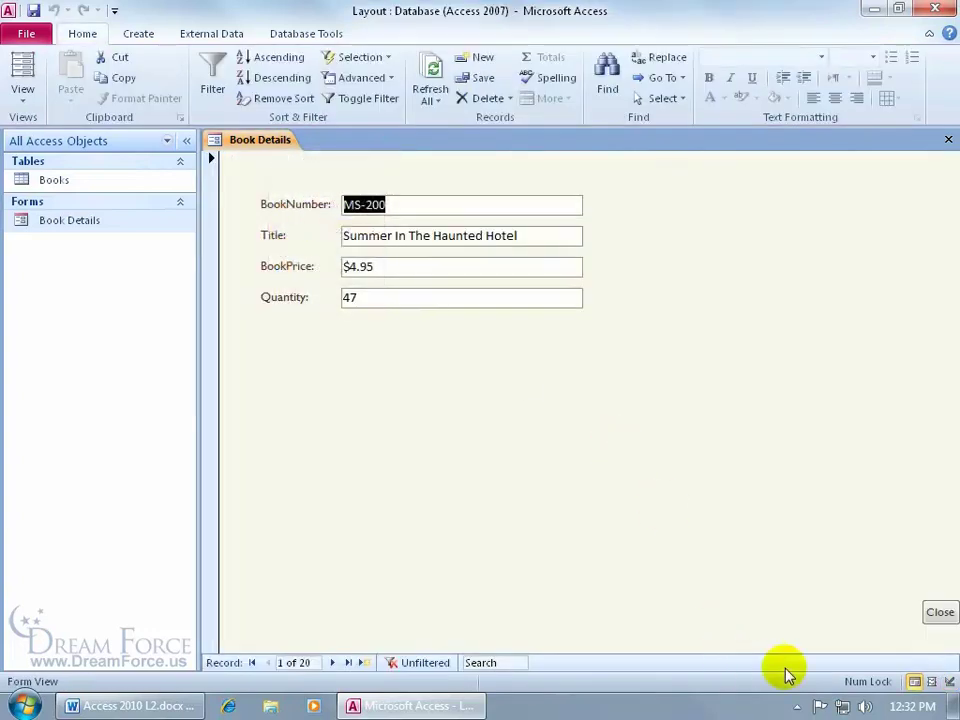
Test the Close button, which closes Book Details and prompts to save design changes.
left_click(940, 613)
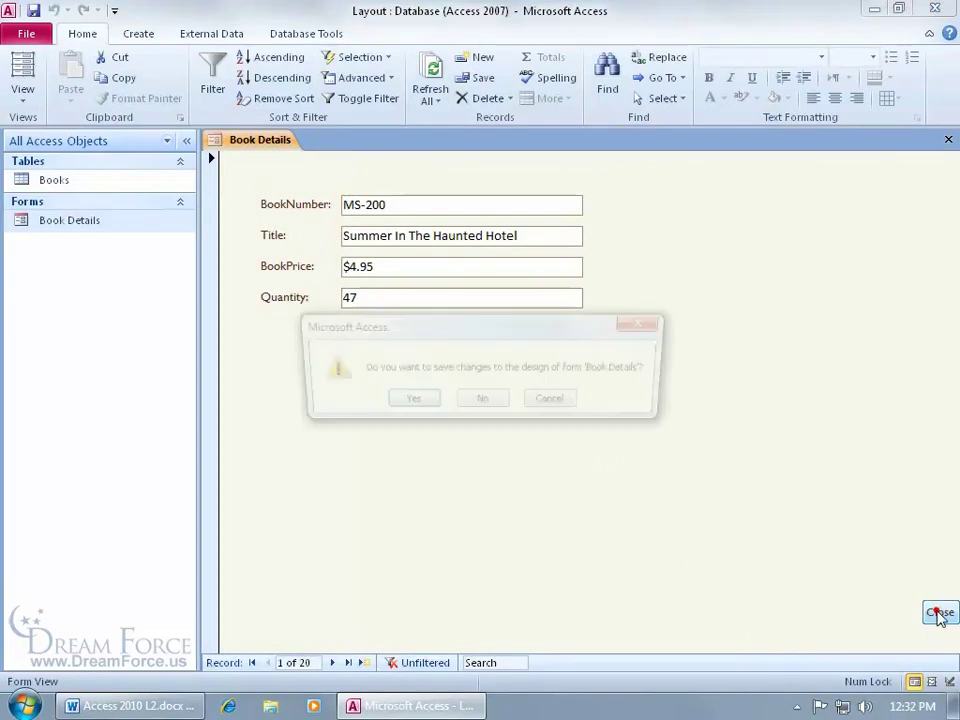